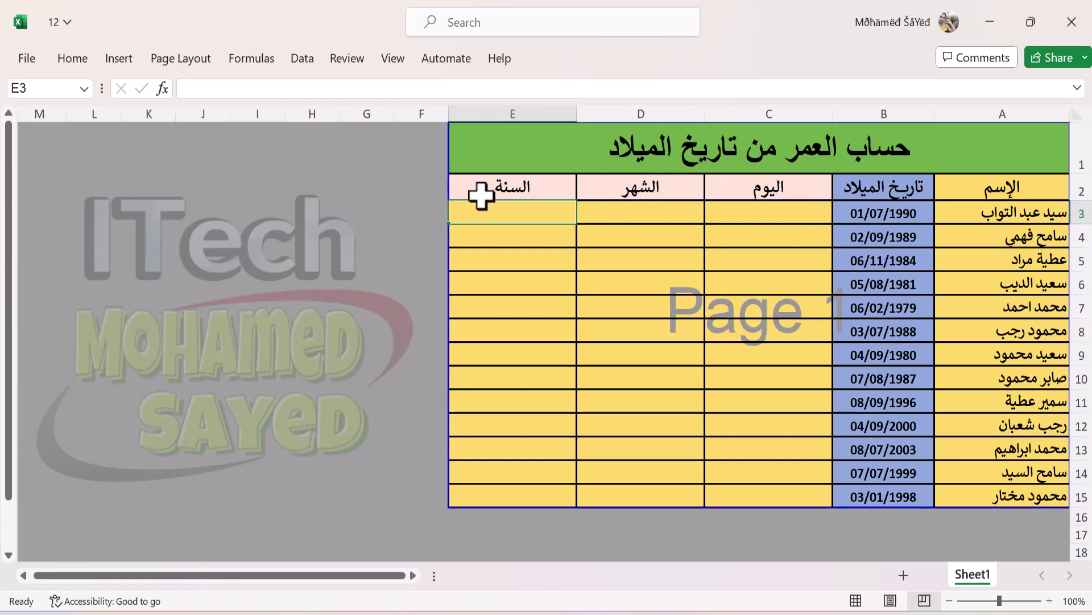
# Enter =DATEDIF(B3;TODAY();"d") in C3 to show the first person's age as 12333 days
pyautogui.click(751, 213)
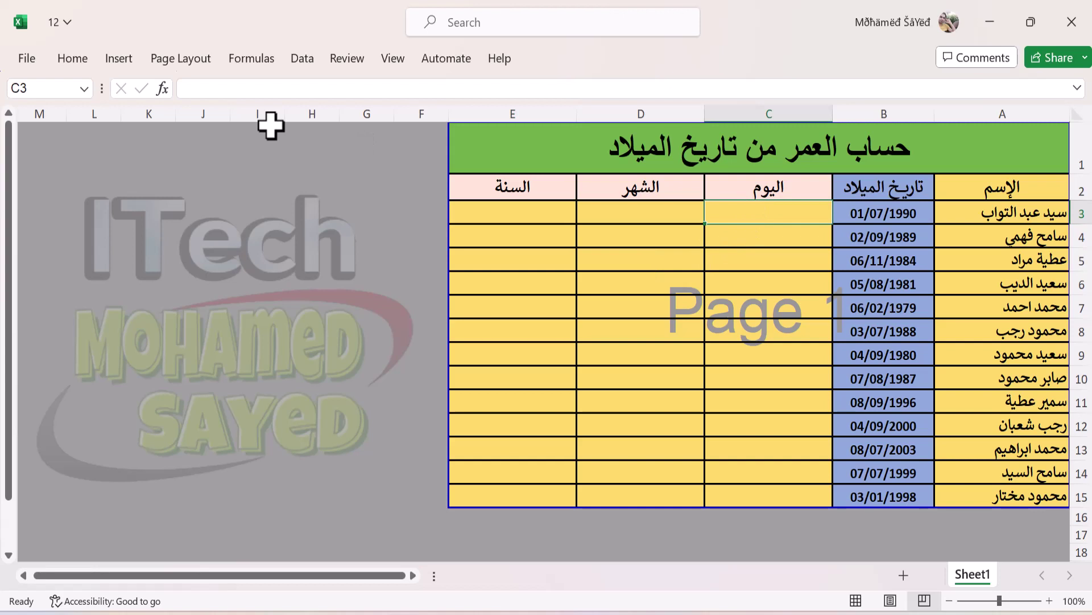
pyautogui.write('=da')
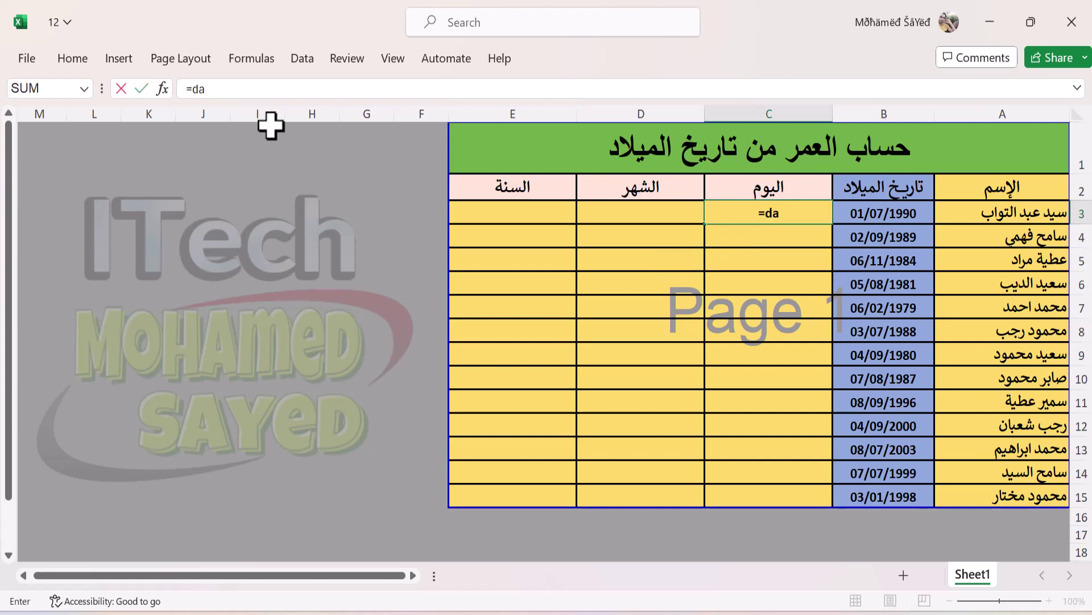
pyautogui.write('tedif')
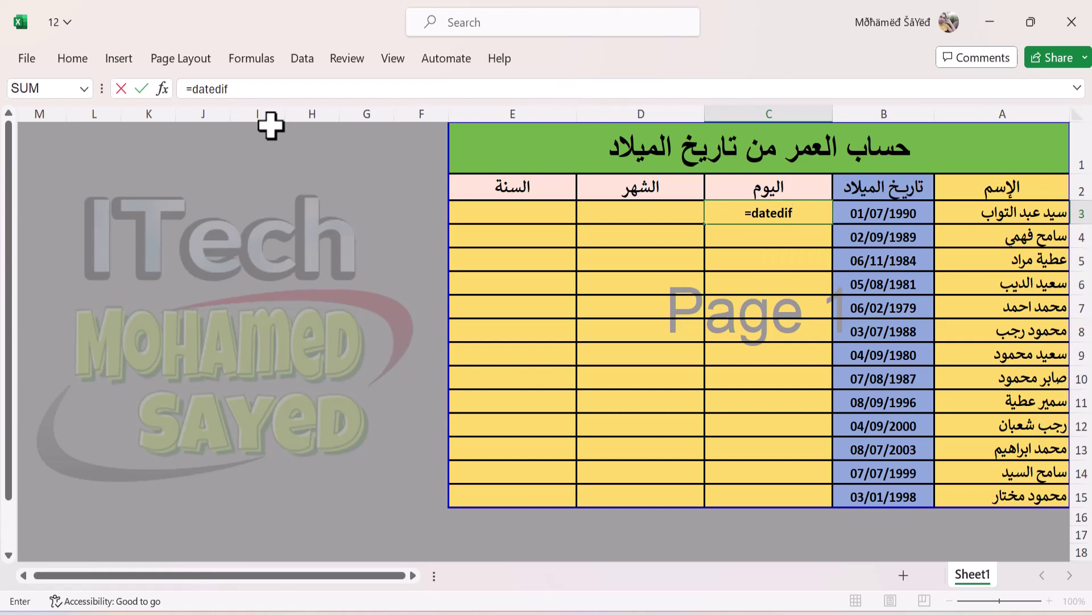
pyautogui.write('(')
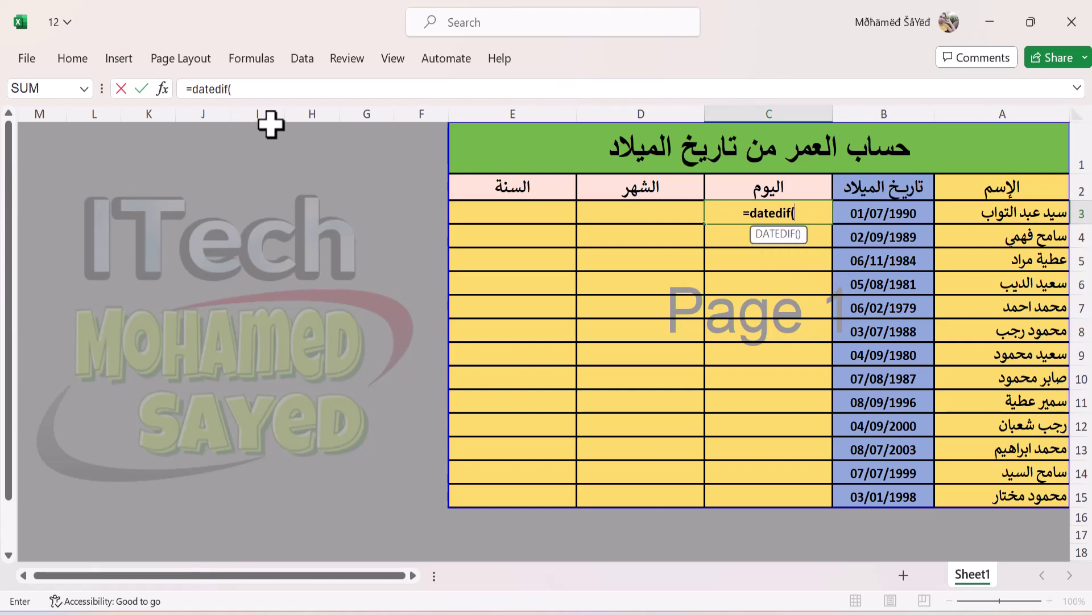
pyautogui.click(896, 216)
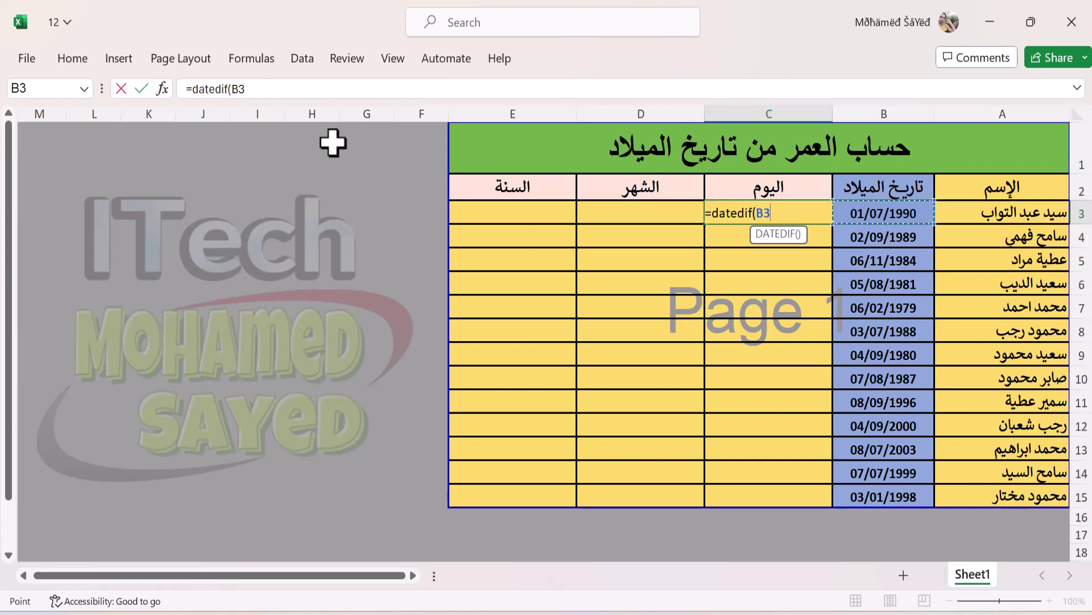
pyautogui.press('F8')
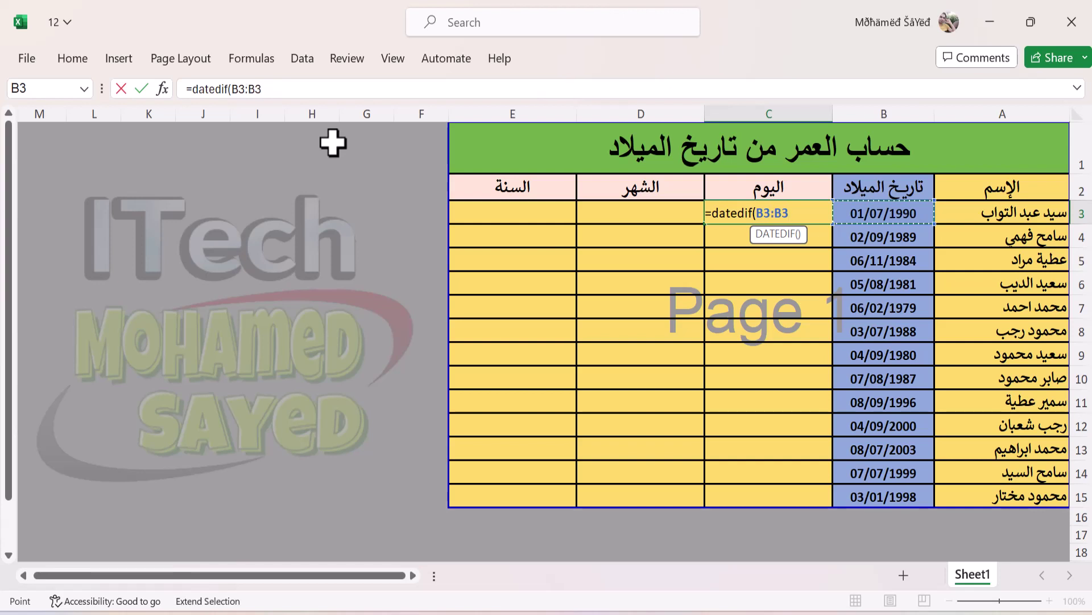
pyautogui.press('BackSpace')
pyautogui.press('BackSpace')
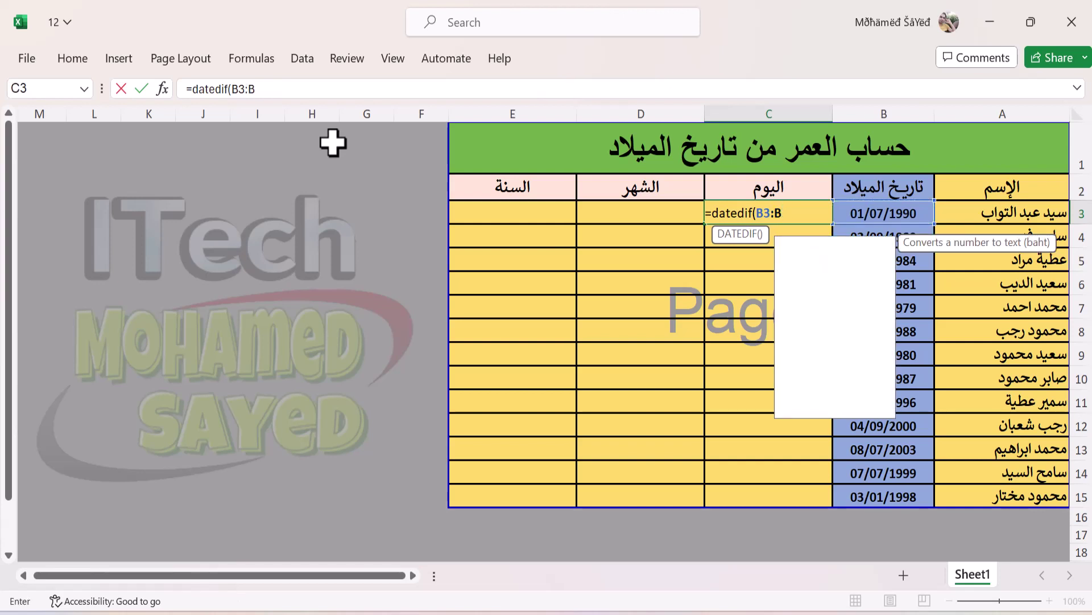
pyautogui.press('BackSpace')
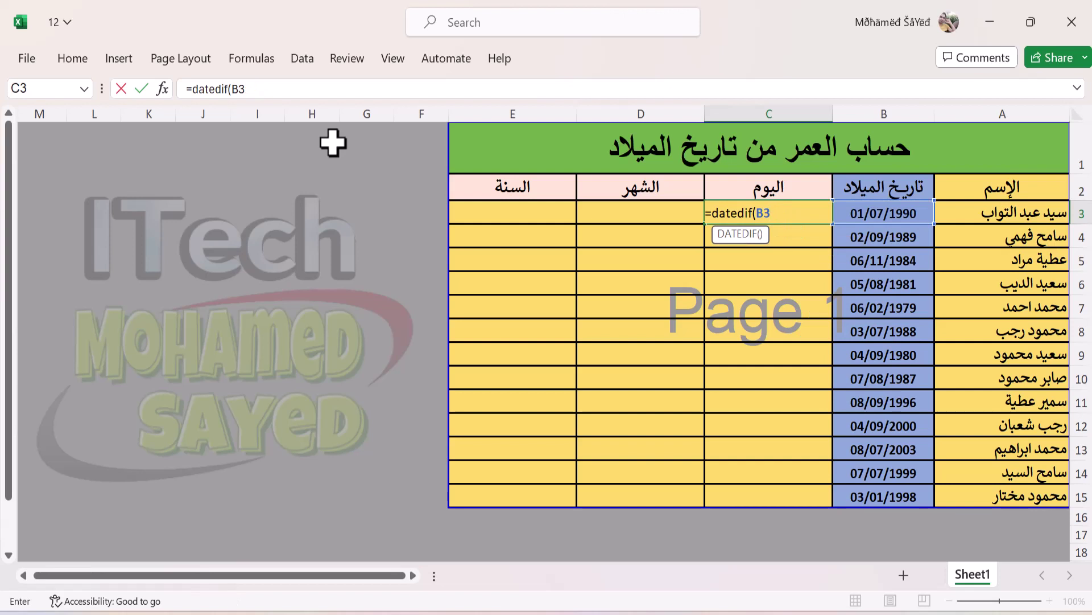
pyautogui.write(';')
pyautogui.write('tod')
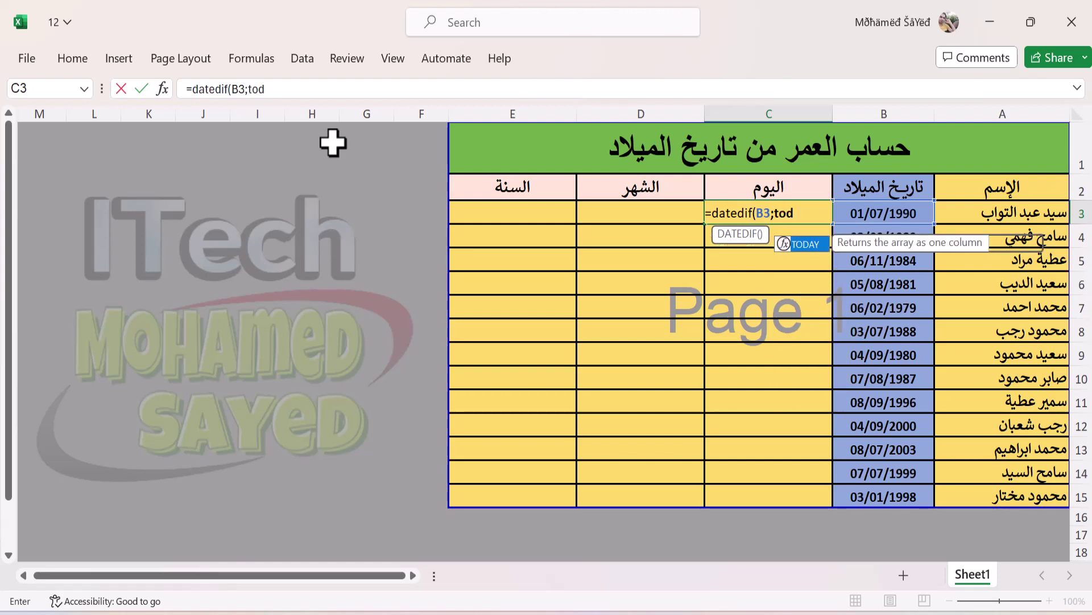
pyautogui.write('ay')
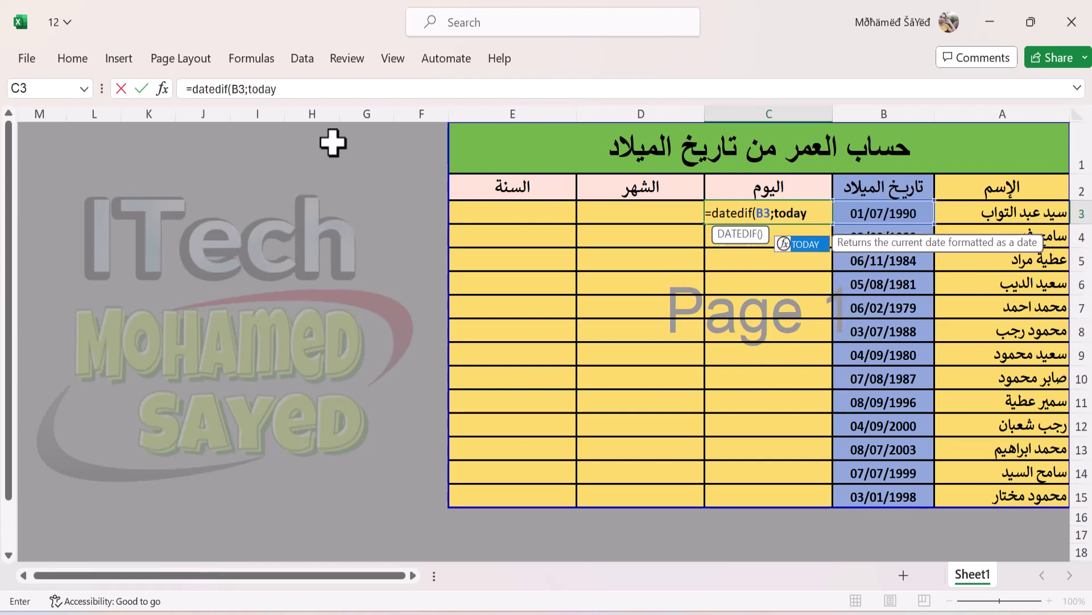
pyautogui.write('(')
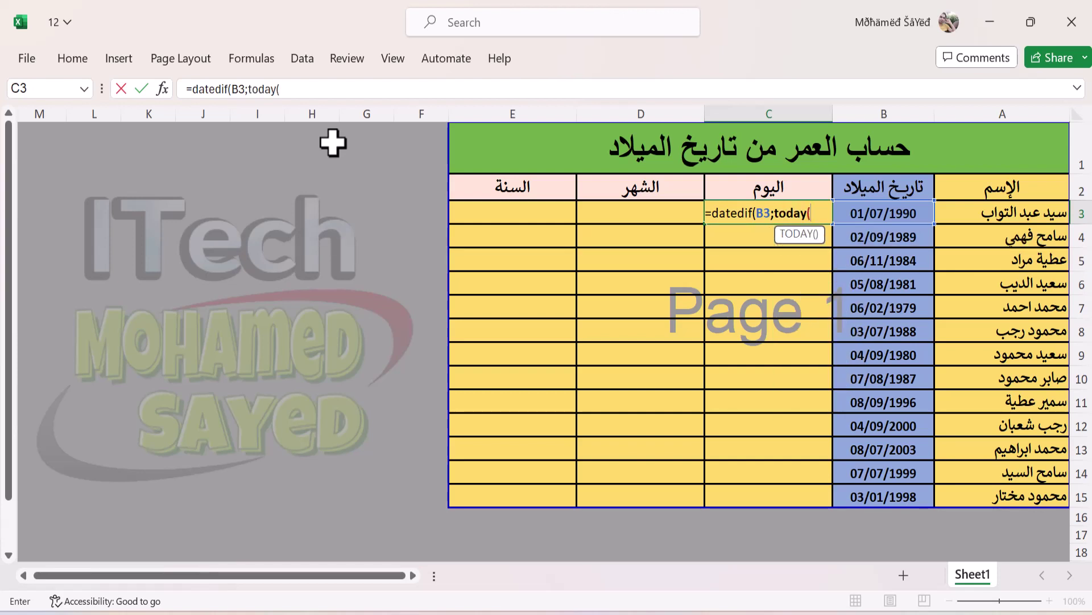
pyautogui.write(')')
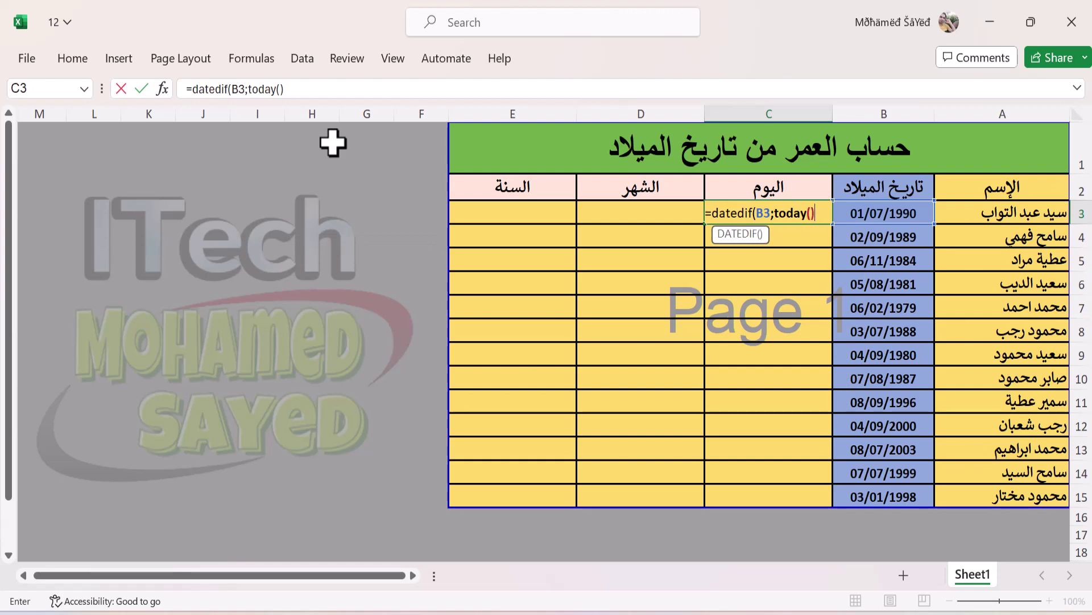
pyautogui.write(';')
pyautogui.write('"')
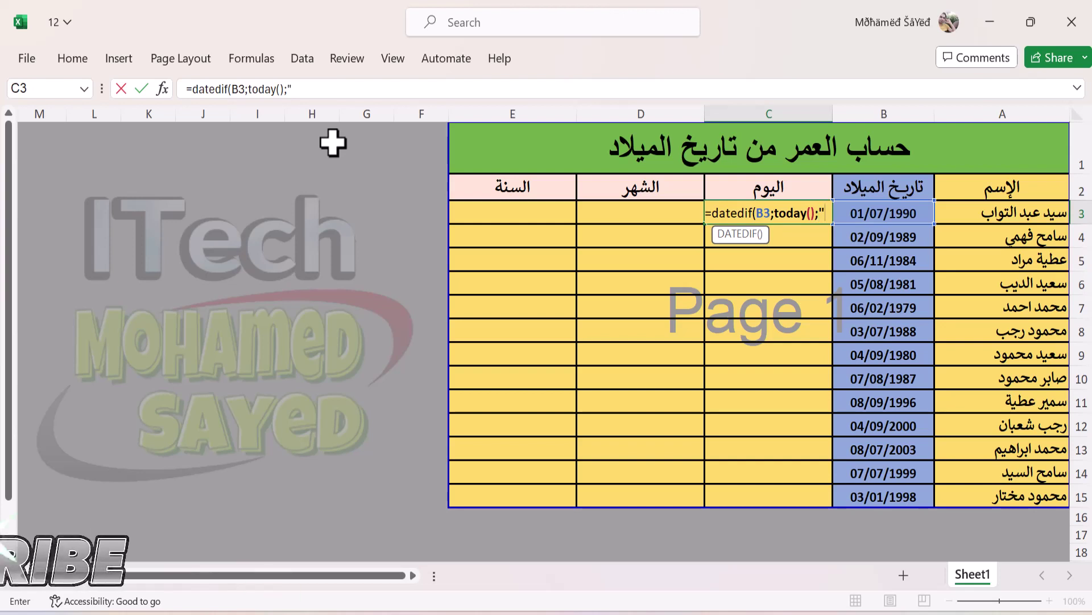
pyautogui.write('d')
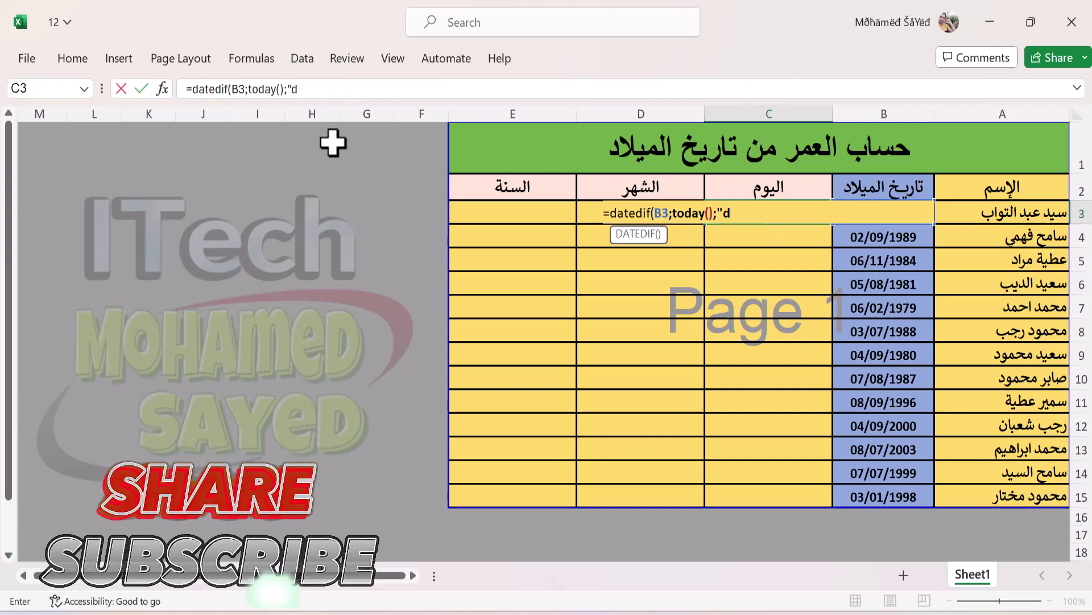
pyautogui.write('"')
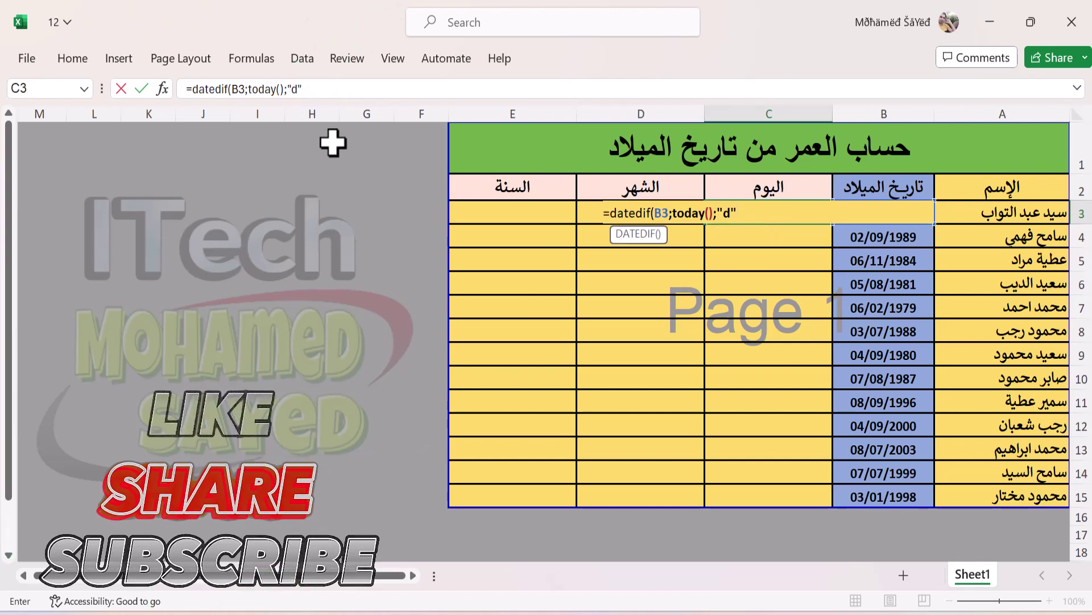
pyautogui.write(')')
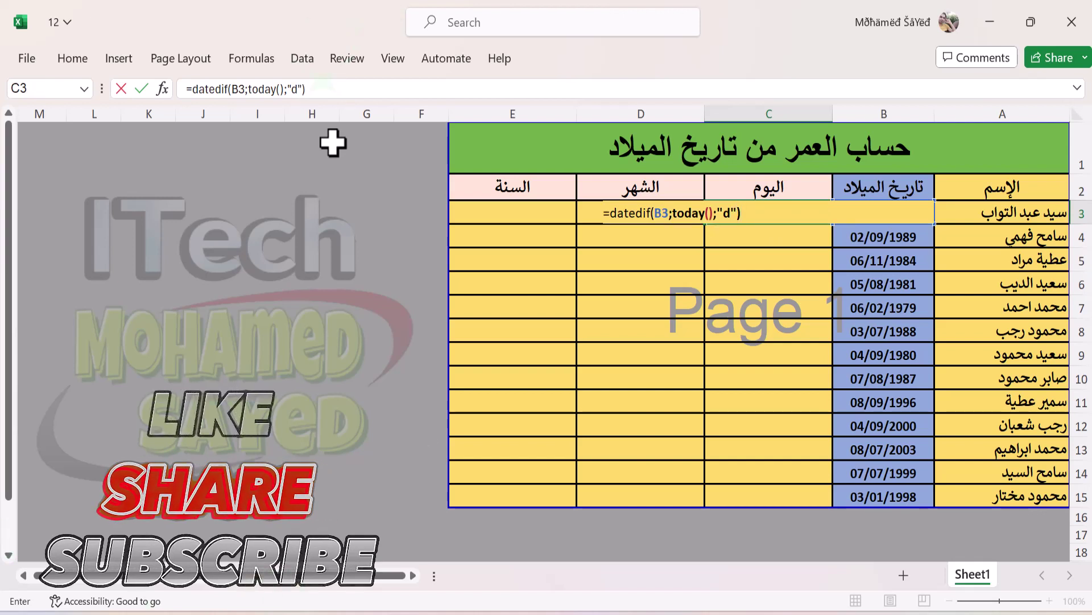
pyautogui.press('Return')
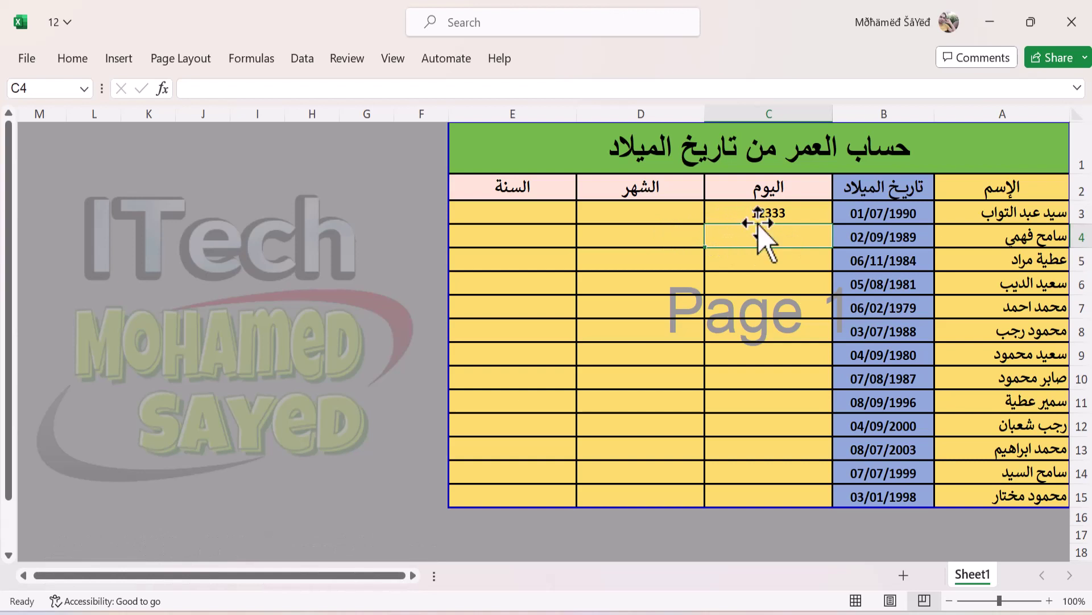
# Copy the C3 days formula down to C15, giving day counts from 12333 to 9590
pyautogui.click(769, 216)
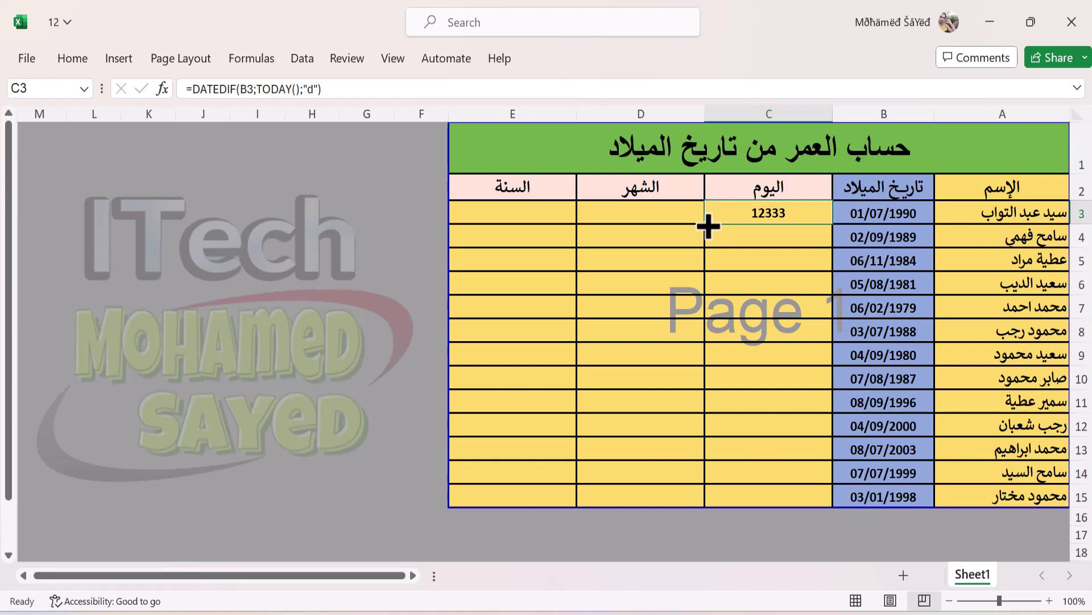
pyautogui.moveTo(708, 227); pyautogui.dragTo(713, 500)
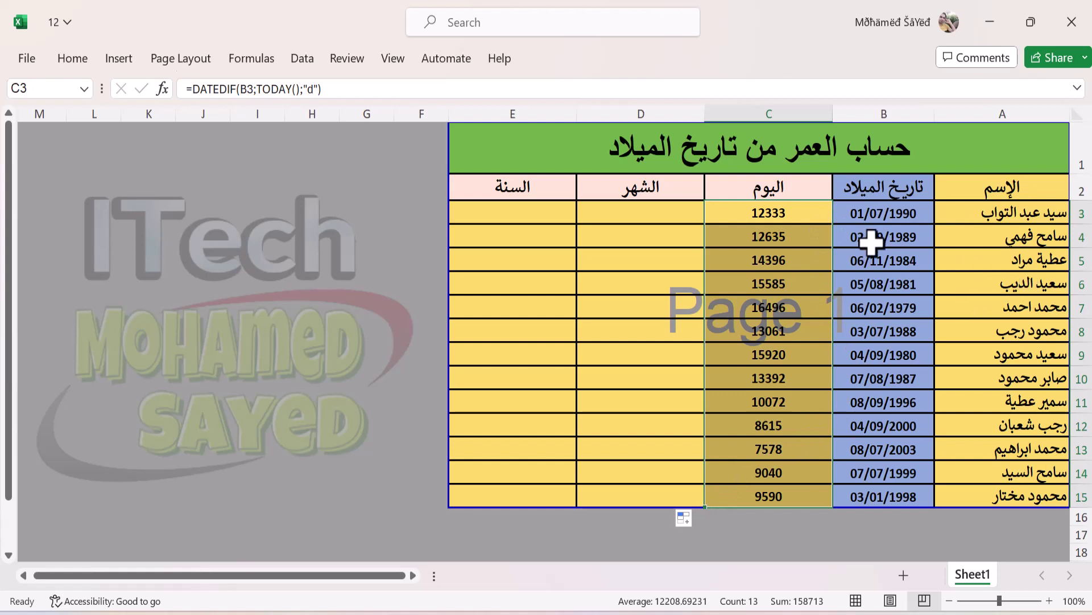
pyautogui.click(628, 214)
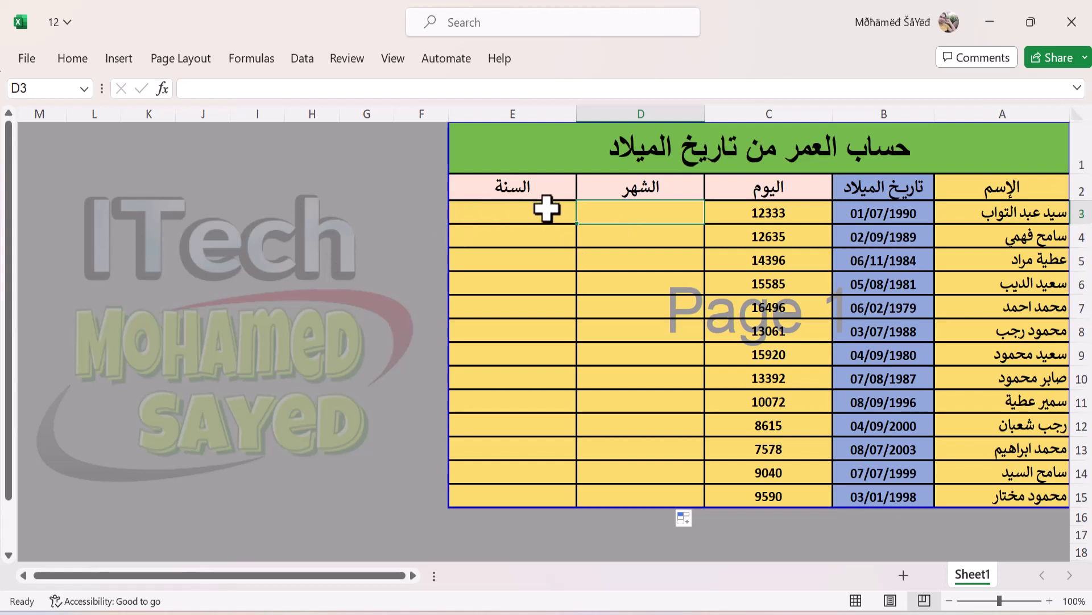
# Enter =DATEDIF(B3;TODAY();"m") in D3, showing 405 months
pyautogui.write('=date')
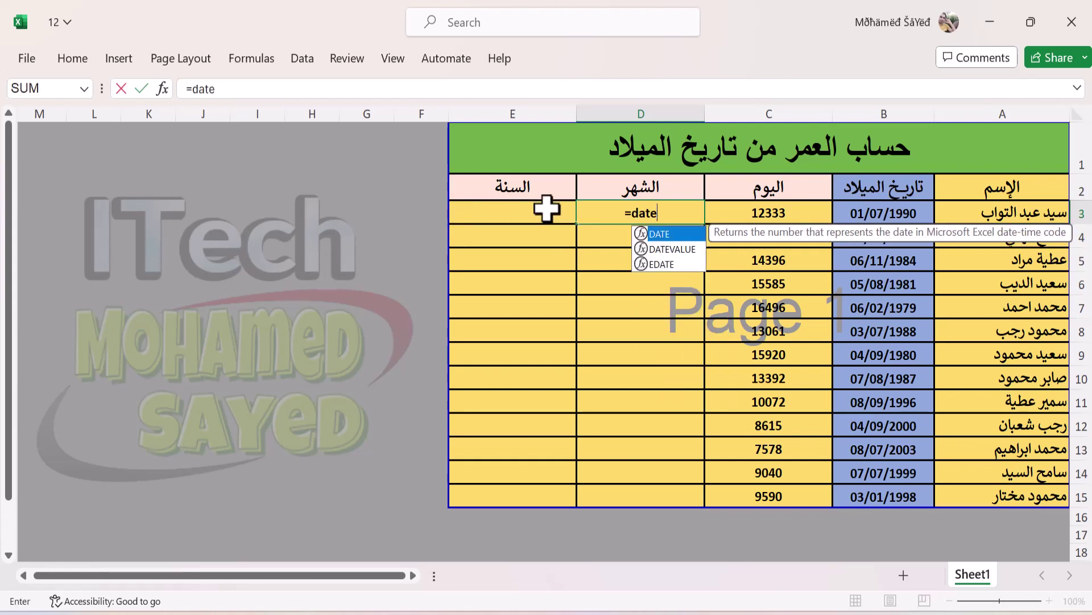
pyautogui.write('dif')
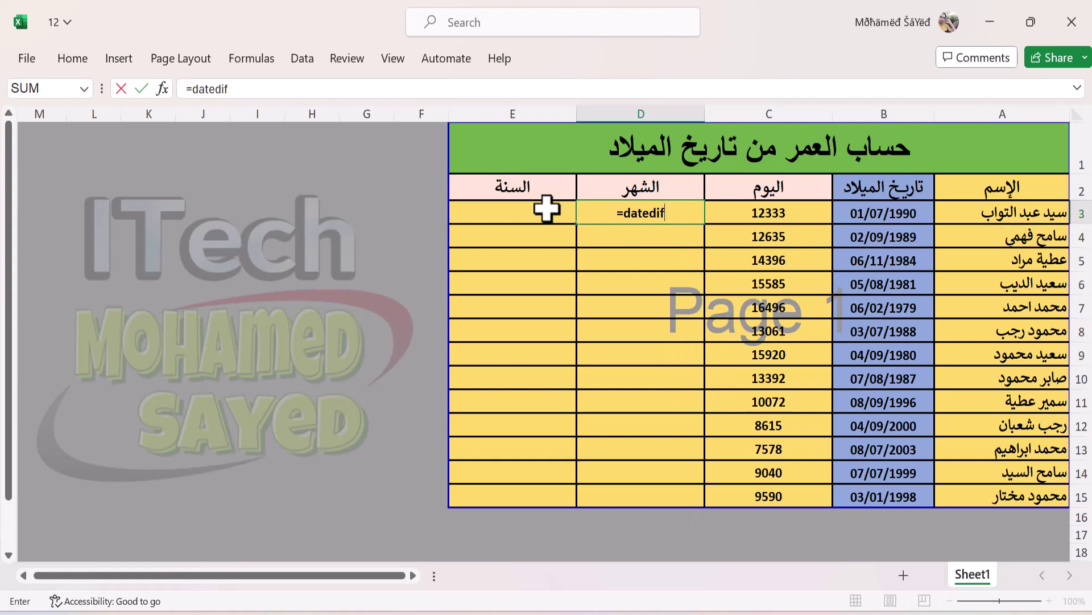
pyautogui.write('(')
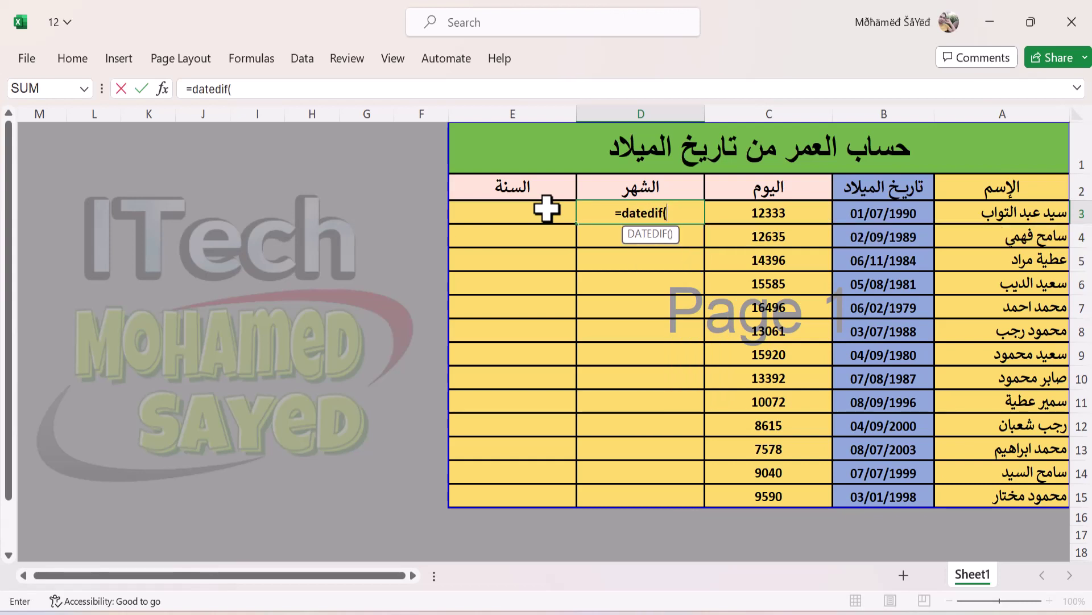
pyautogui.click(910, 213)
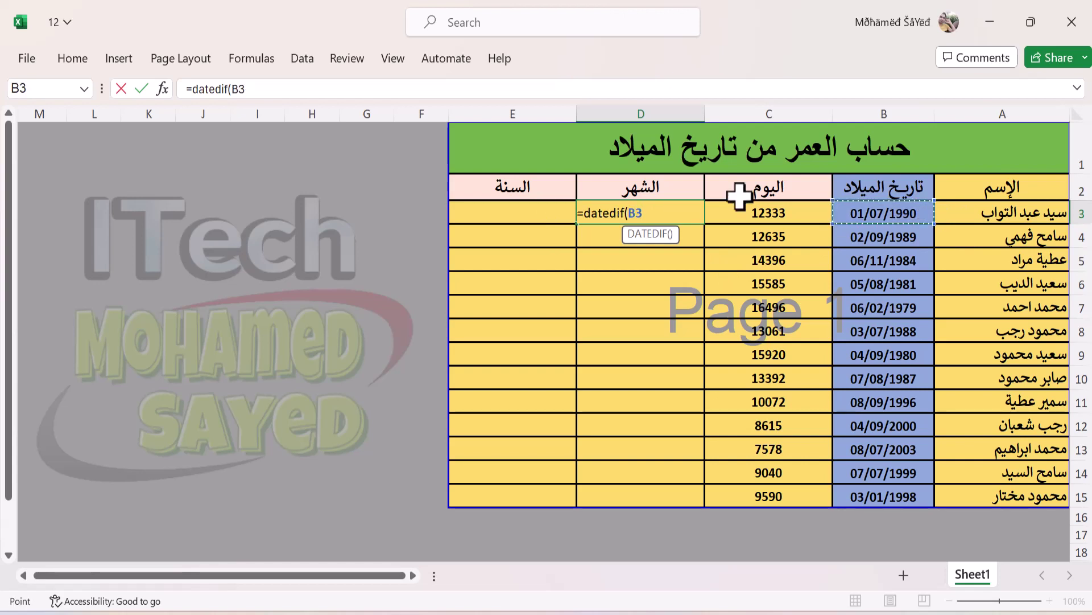
pyautogui.write(';')
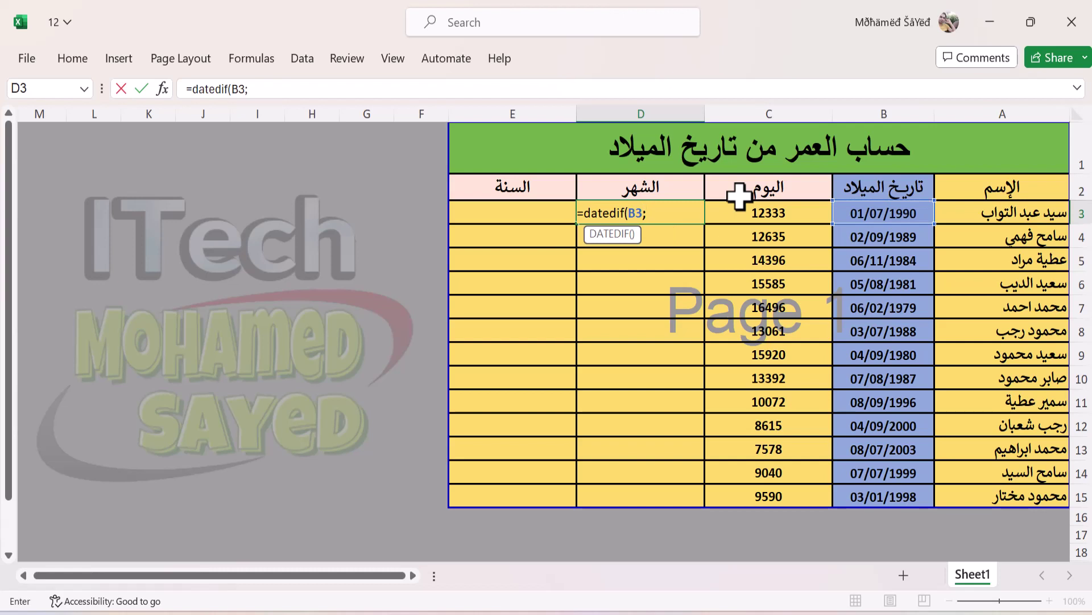
pyautogui.write('to')
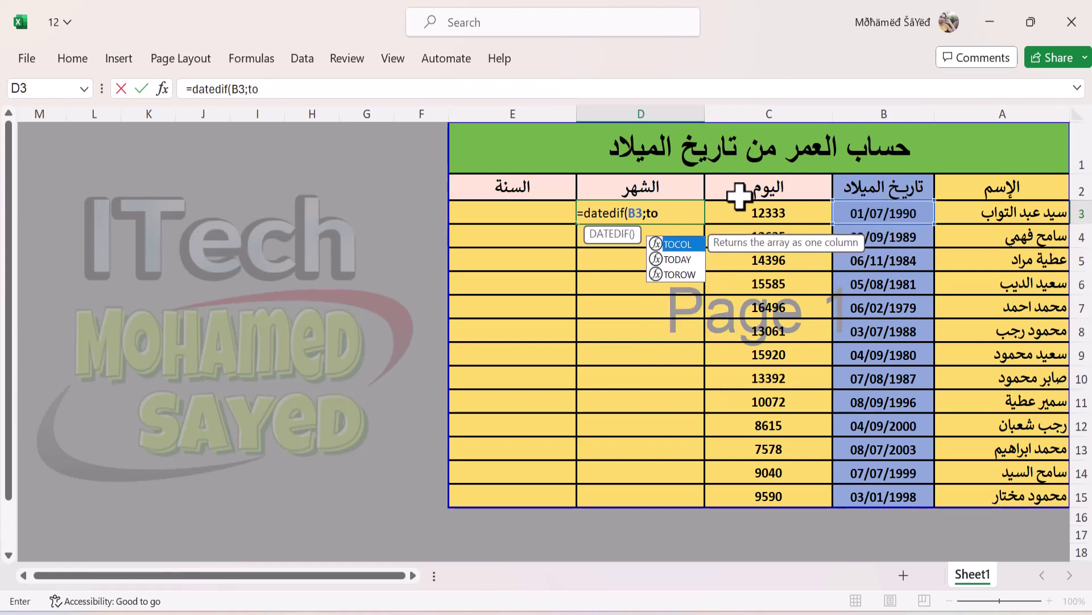
pyautogui.write('day')
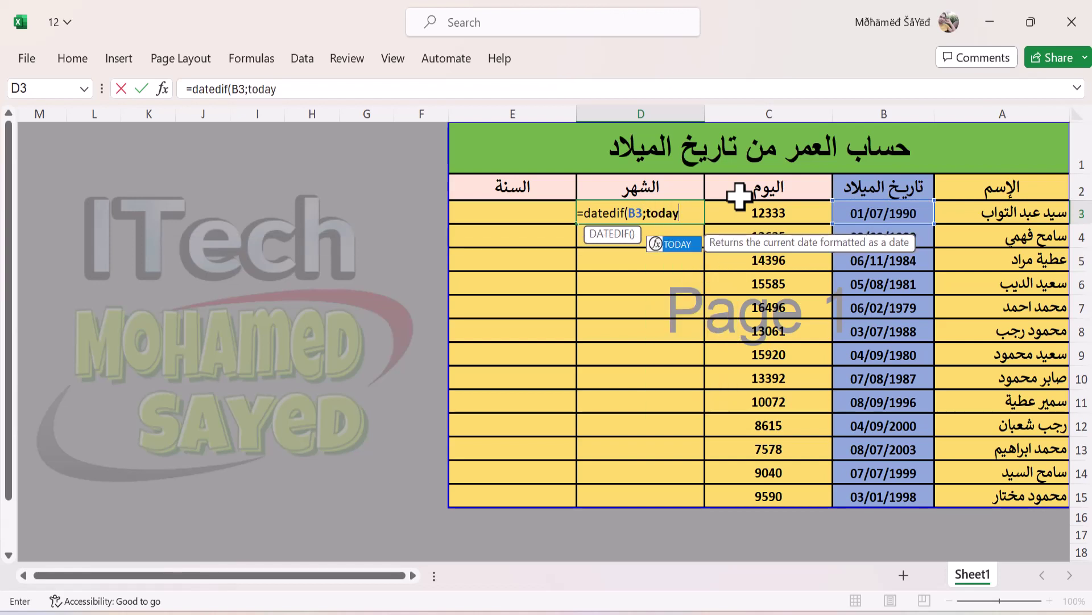
pyautogui.write('(')
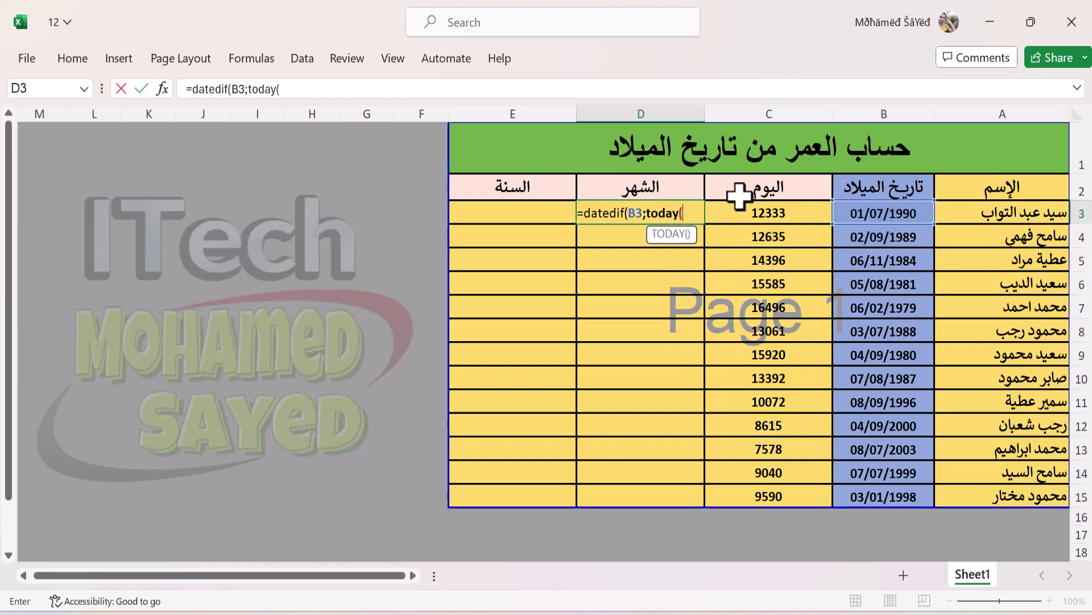
pyautogui.write(')')
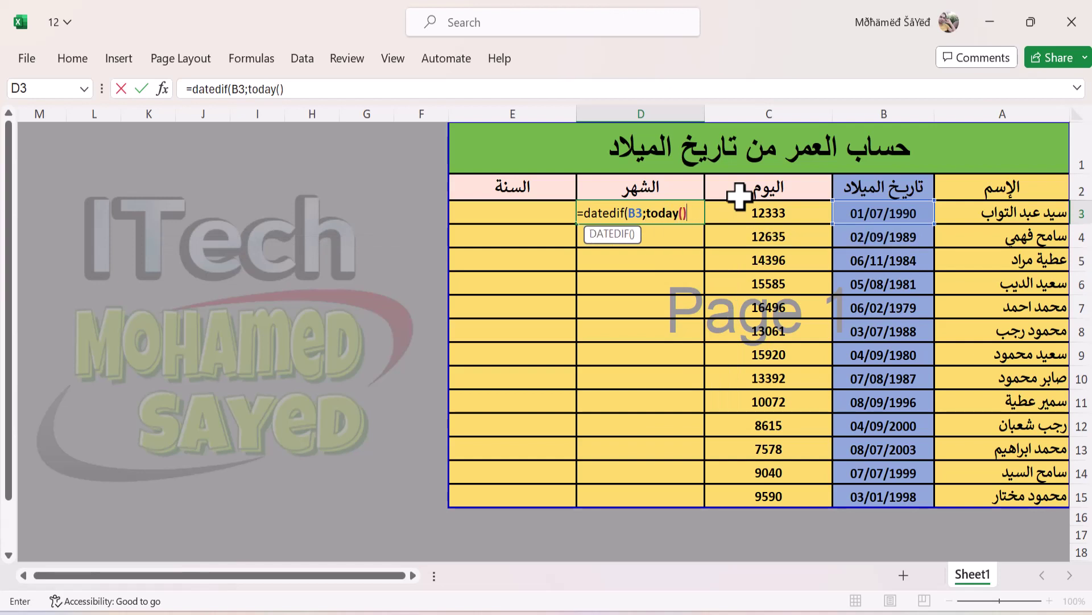
pyautogui.write(';')
pyautogui.write('"')
pyautogui.write('m')
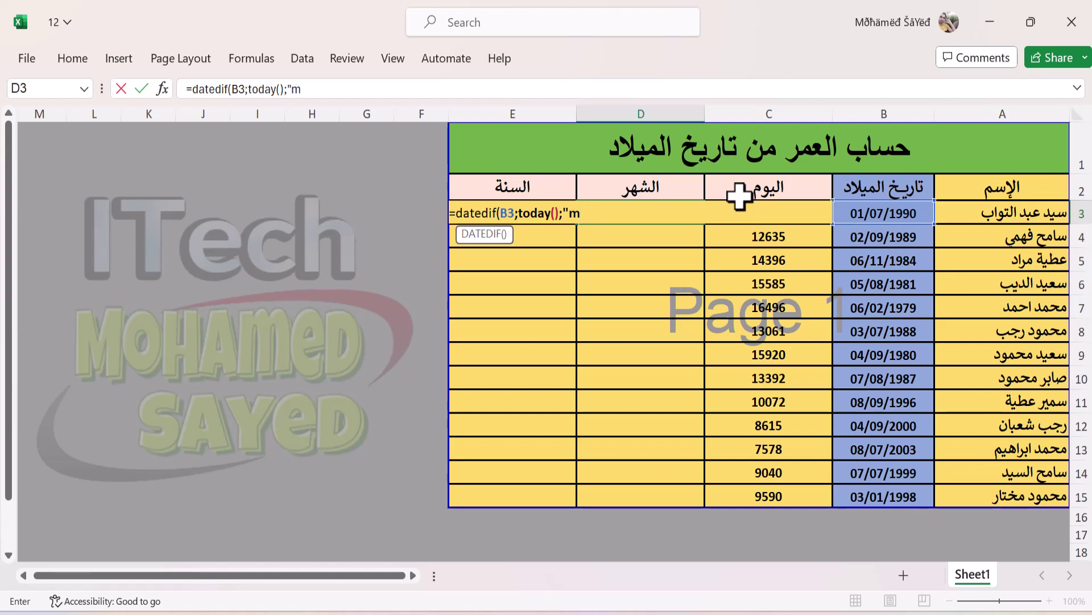
pyautogui.write('"')
pyautogui.write(')')
pyautogui.press('Return')
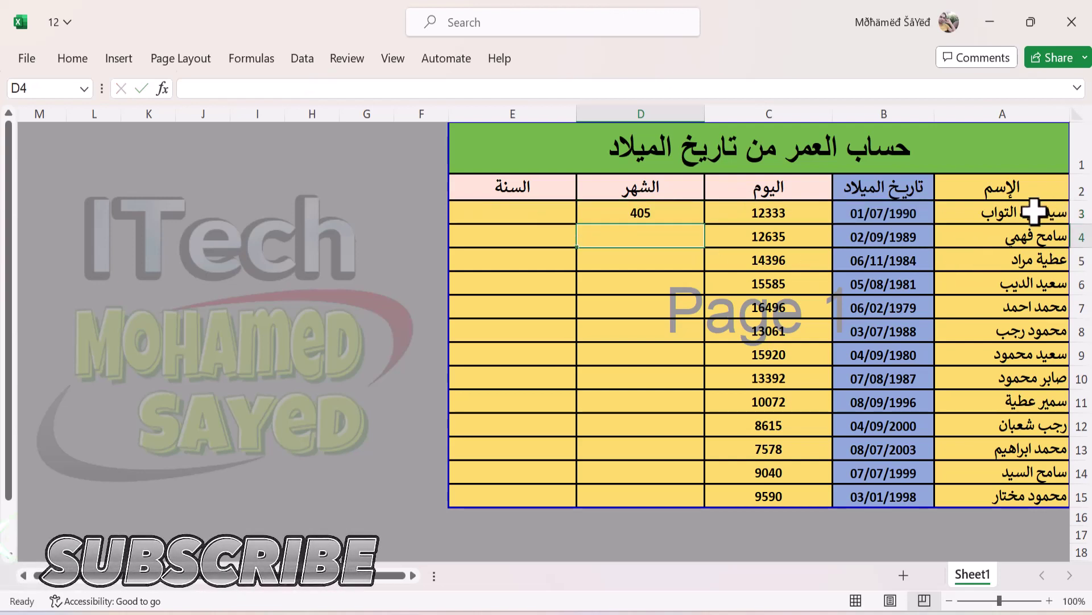
# Copy the D3 months formula down to D15, giving values from 405 to 315
pyautogui.click(618, 213)
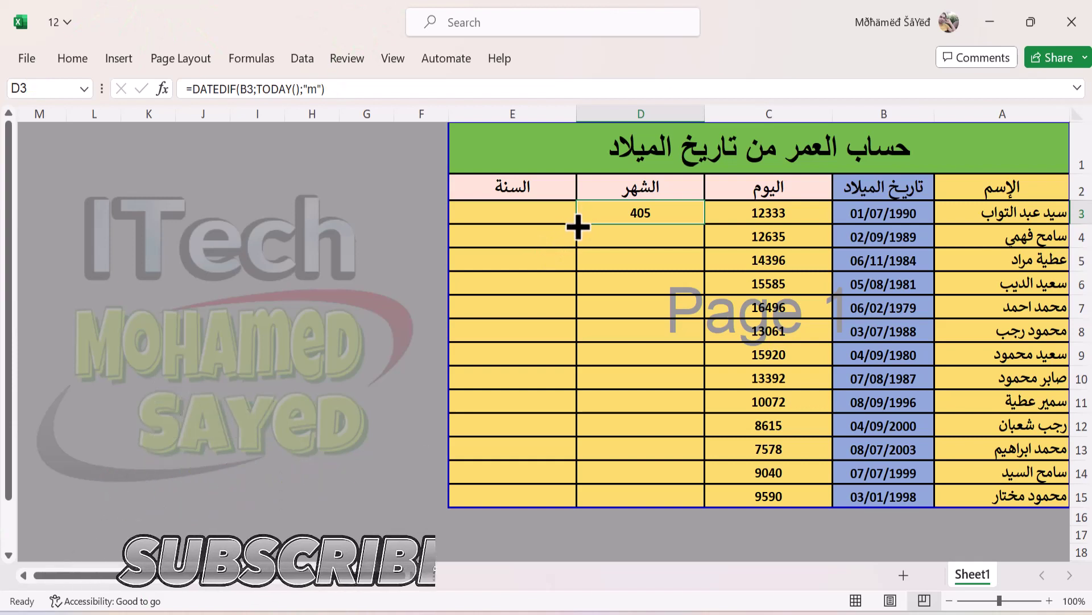
pyautogui.moveTo(578, 226); pyautogui.dragTo(583, 502)
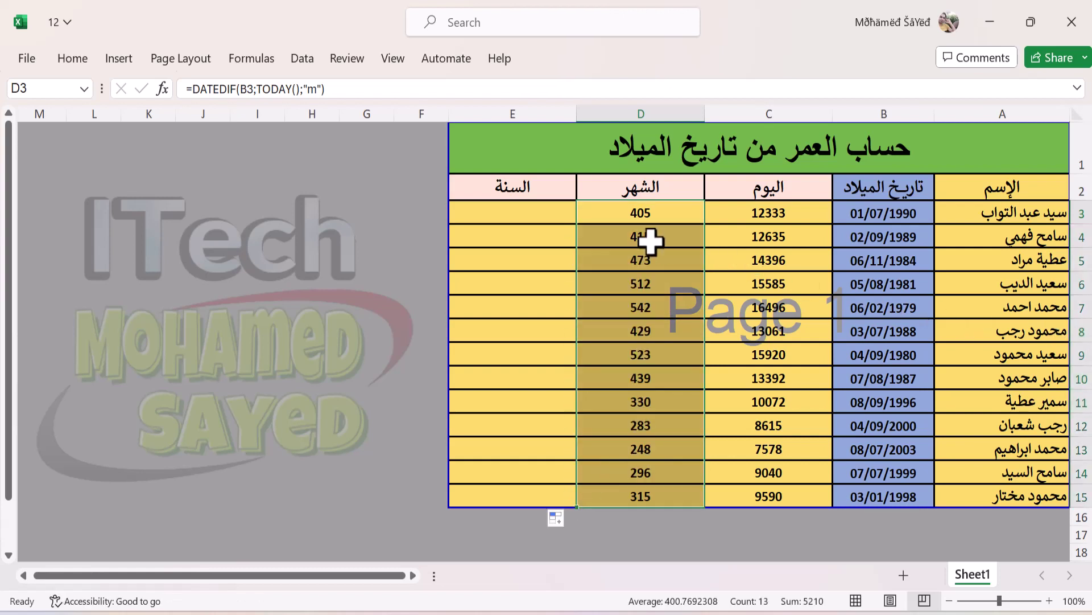
pyautogui.click(515, 213)
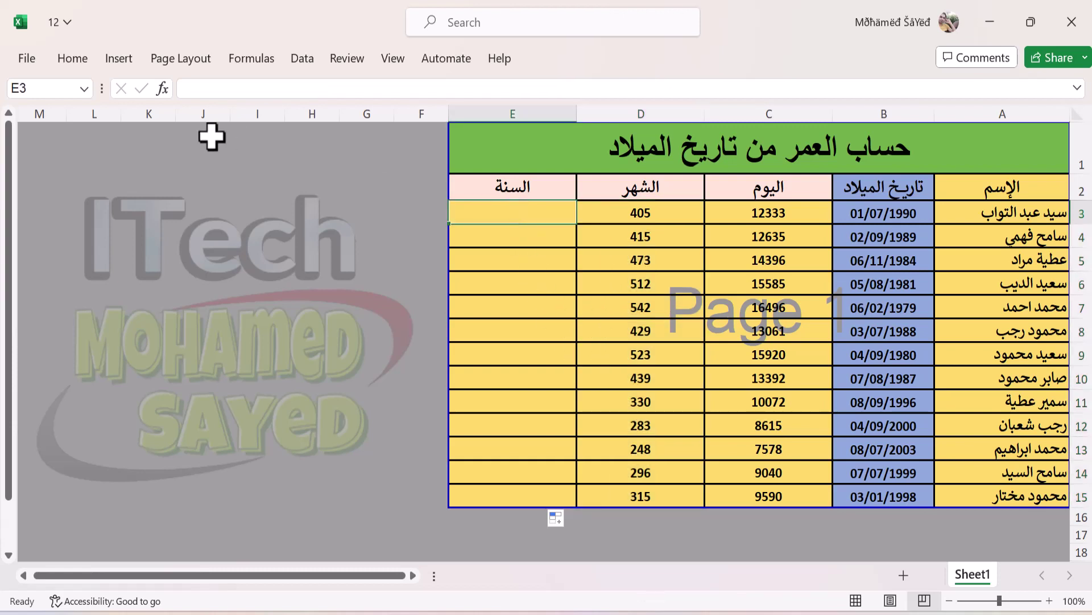
# Enter =DATEDIF(B3;TODAY();"y") in E3, showing an age of 33 years
pyautogui.write('=date')
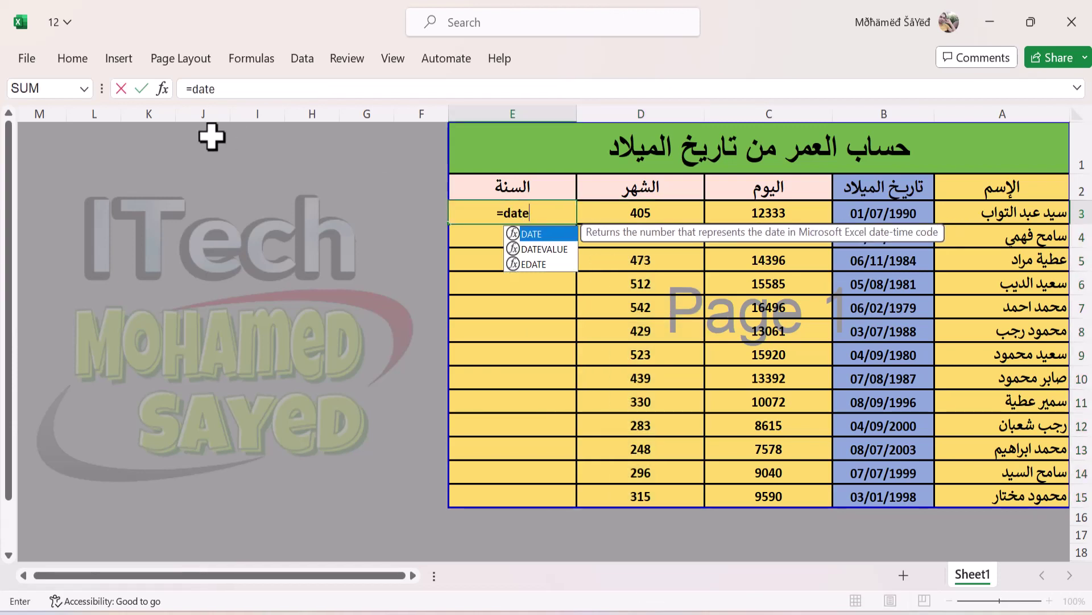
pyautogui.write('dif')
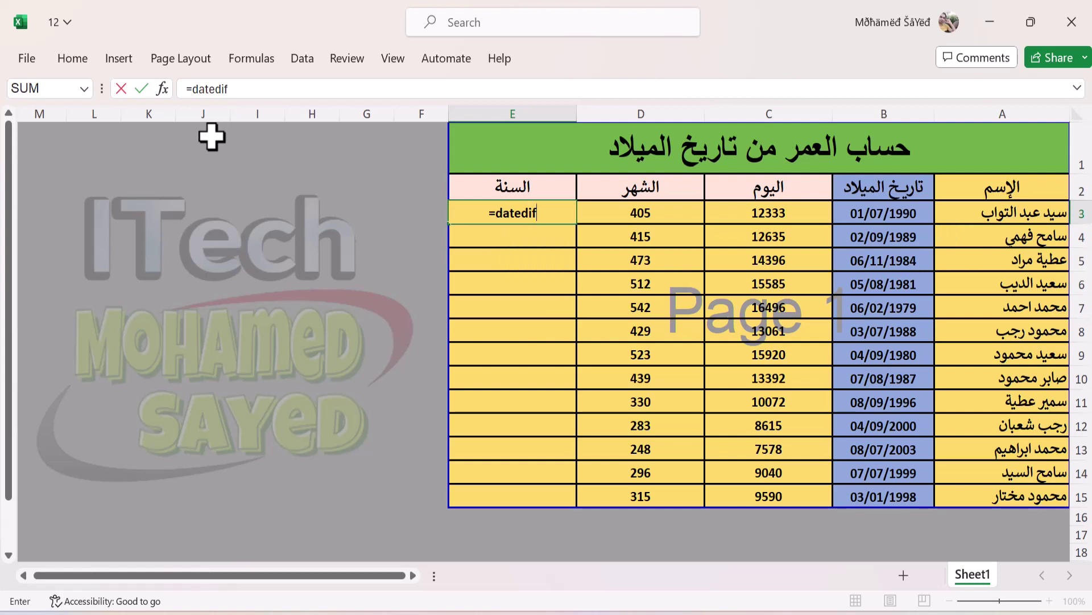
pyautogui.write('(')
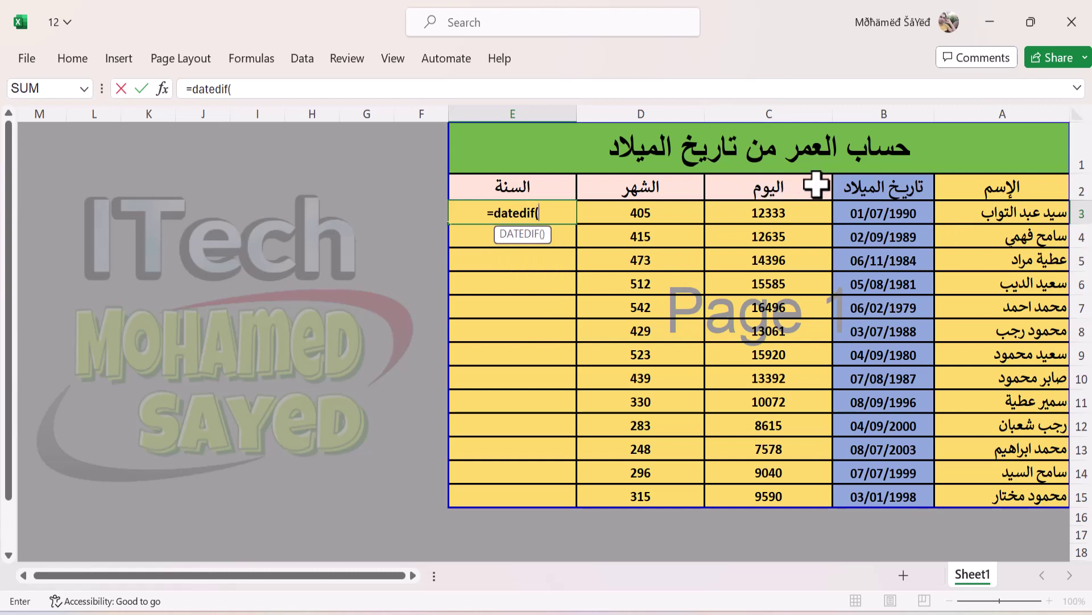
pyautogui.click(858, 215)
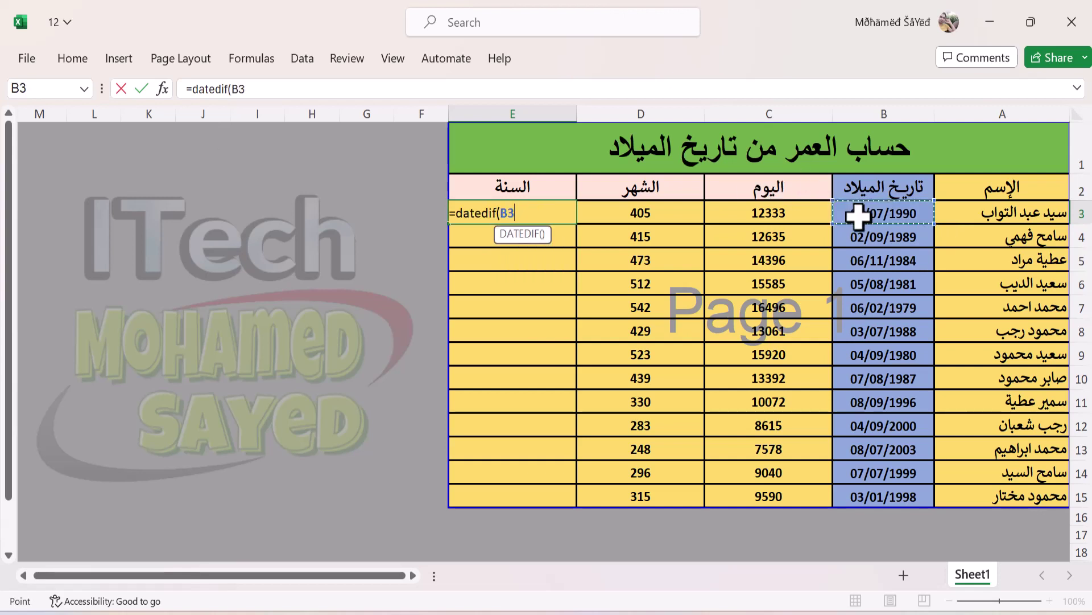
pyautogui.write(';')
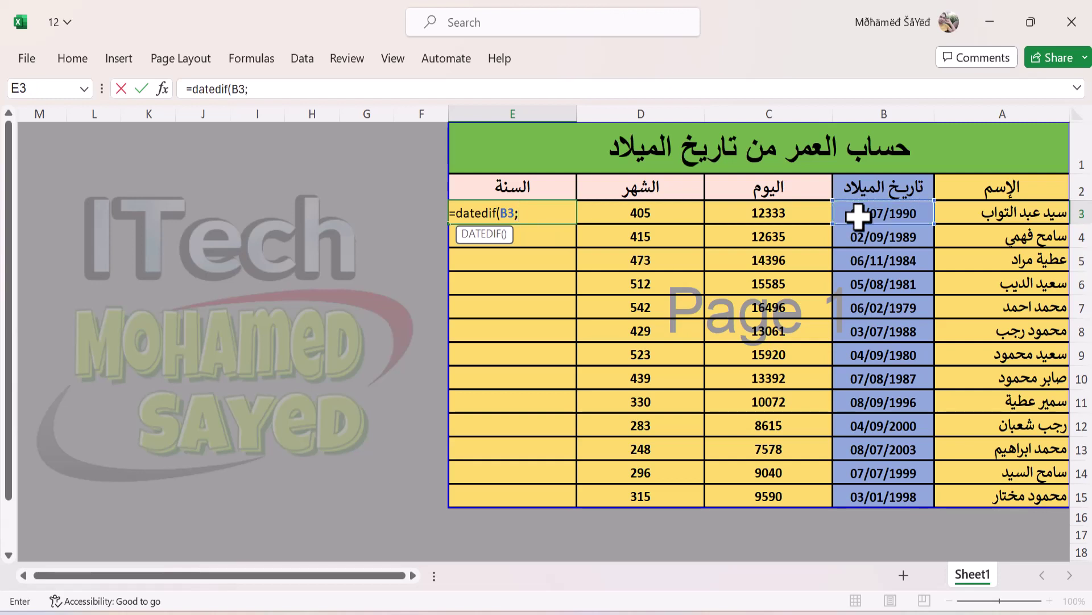
pyautogui.write('today')
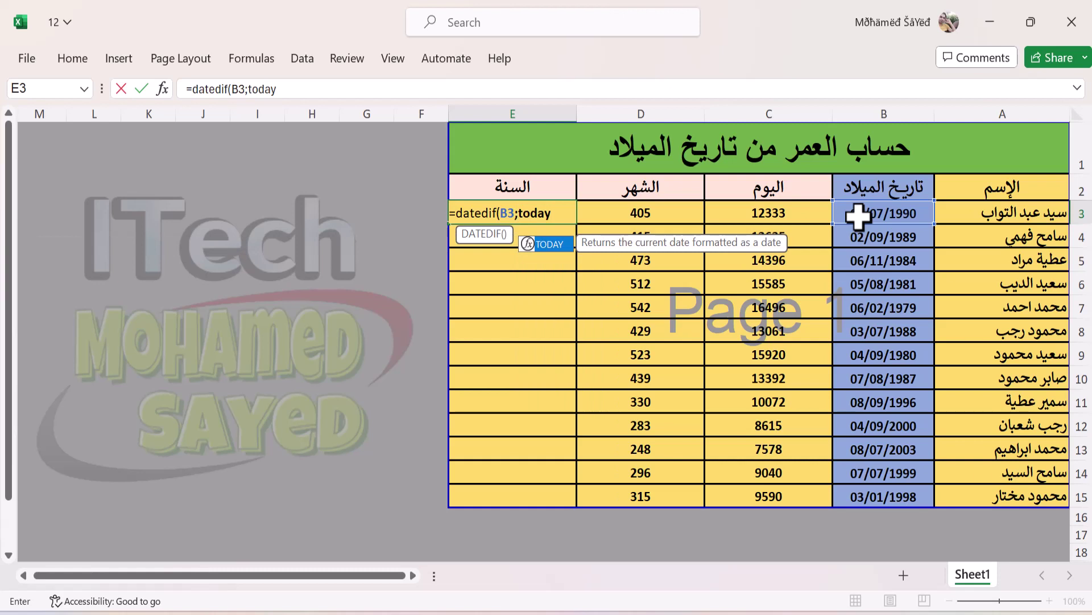
pyautogui.write('(')
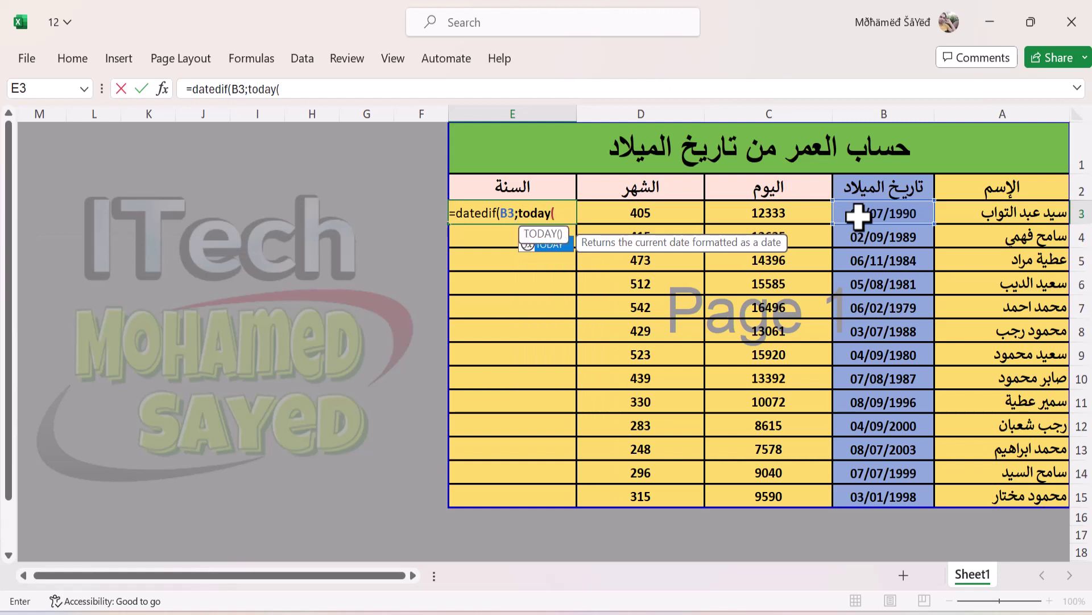
pyautogui.write(')')
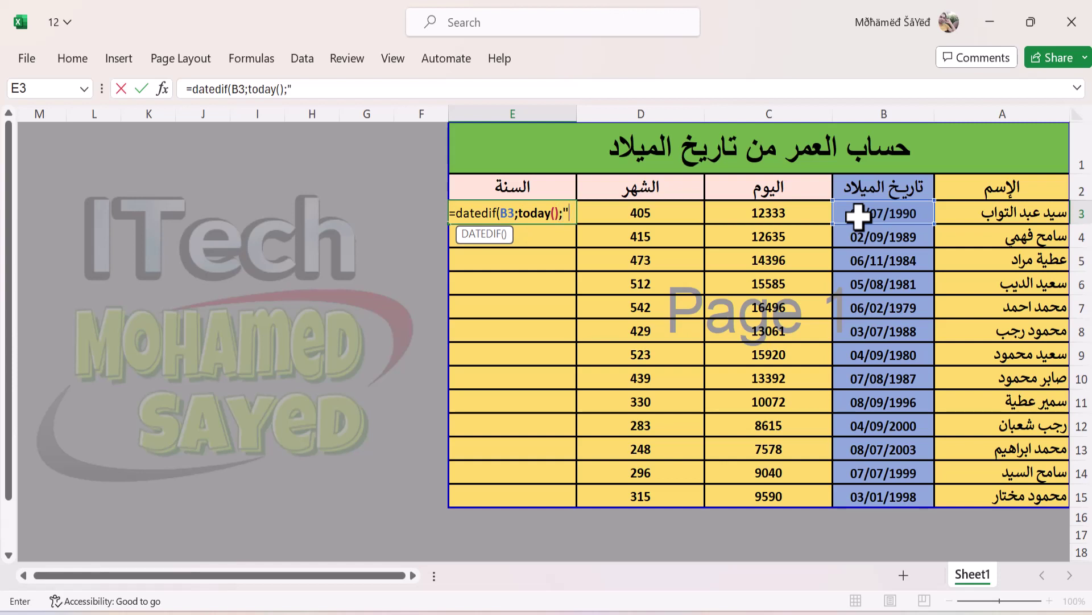
pyautogui.write('y')
pyautogui.write('"')
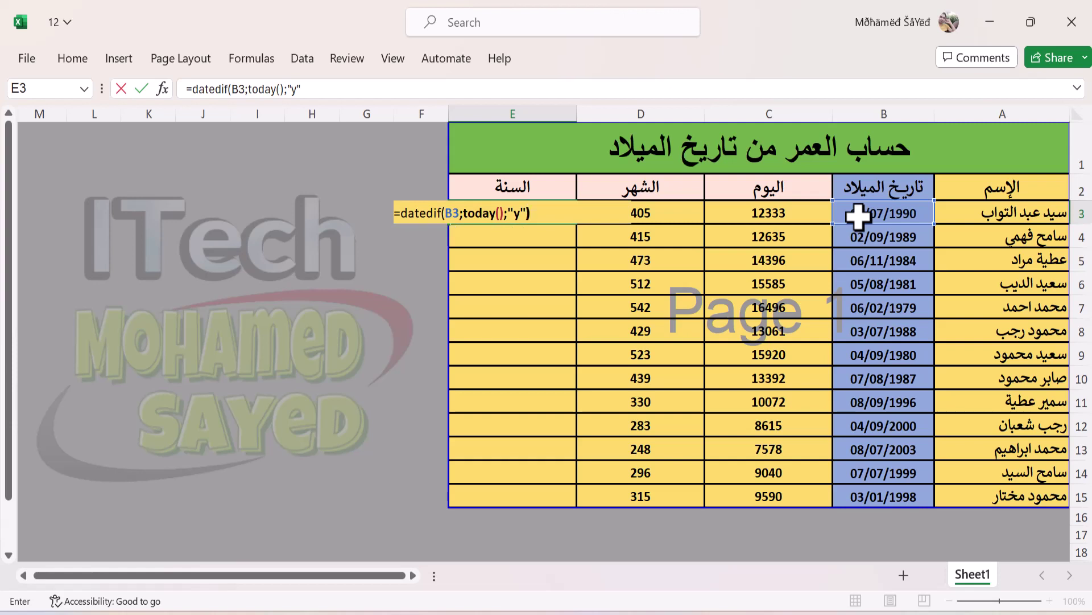
pyautogui.press('Return')
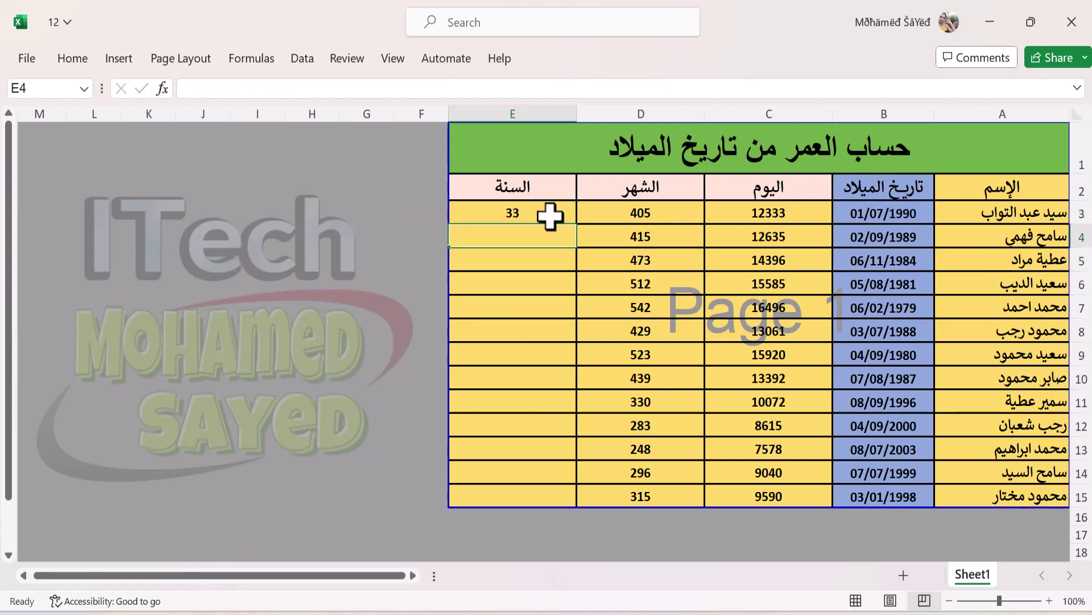
# Copy the E3 years formula down to E15, giving ages from 33 to 26
pyautogui.click(520, 213)
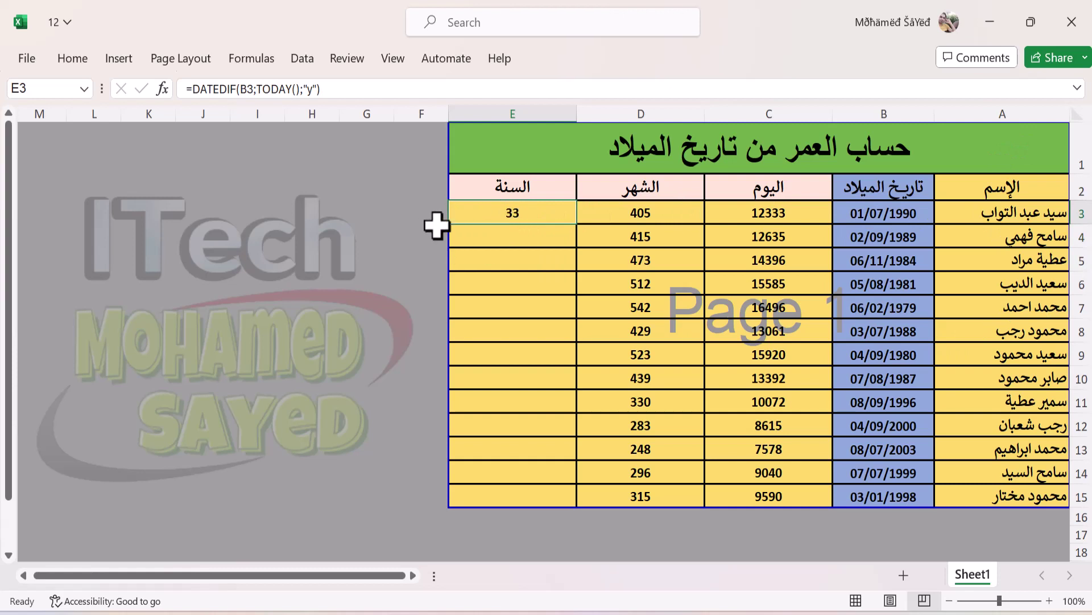
pyautogui.moveTo(451, 225); pyautogui.dragTo(452, 506)
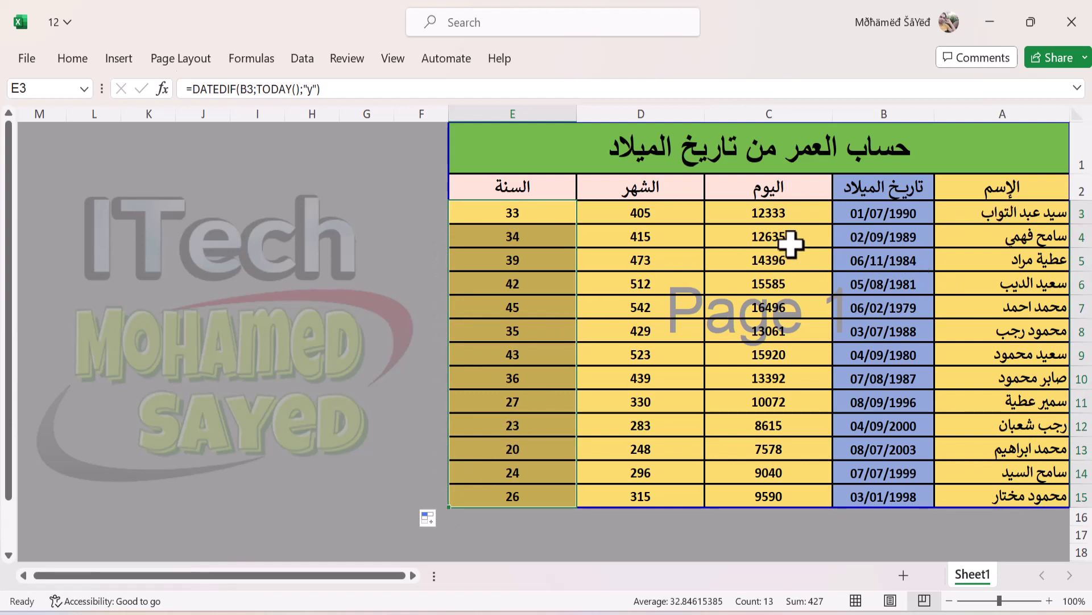
pyautogui.click(794, 214)
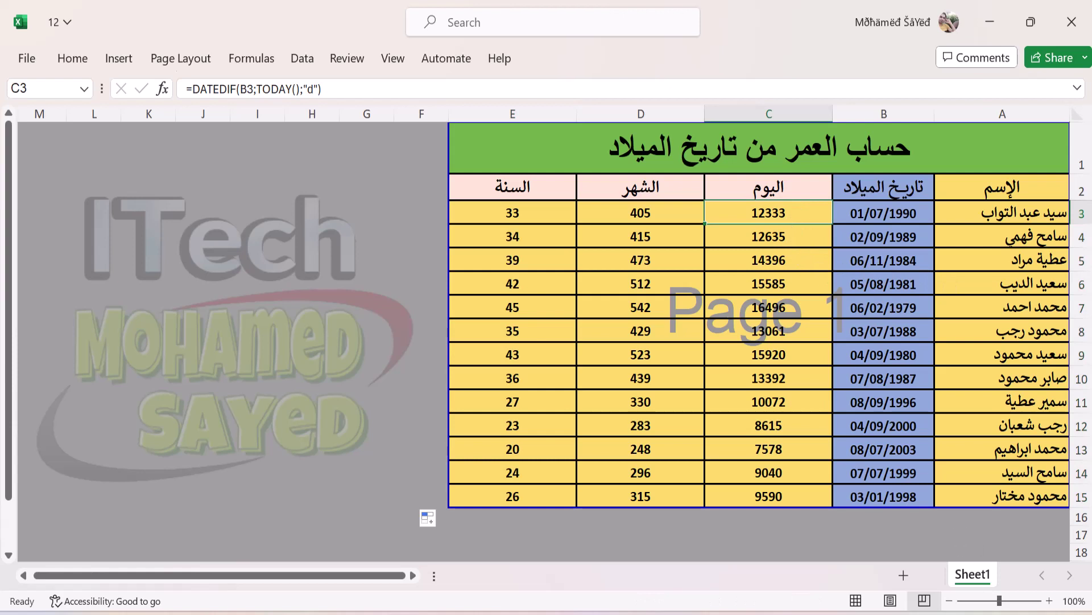
pyautogui.click(657, 215)
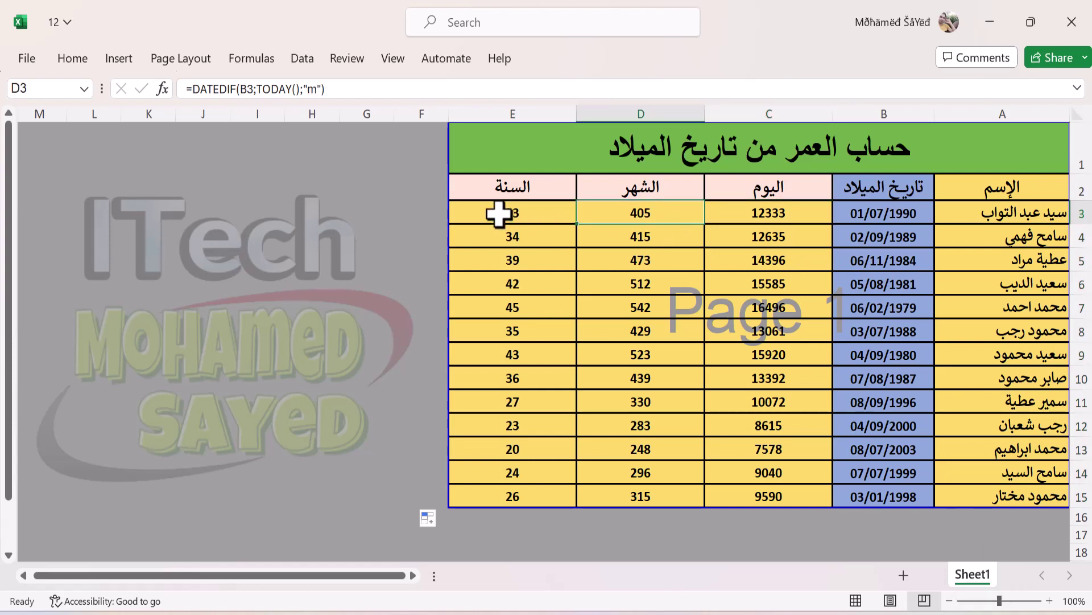